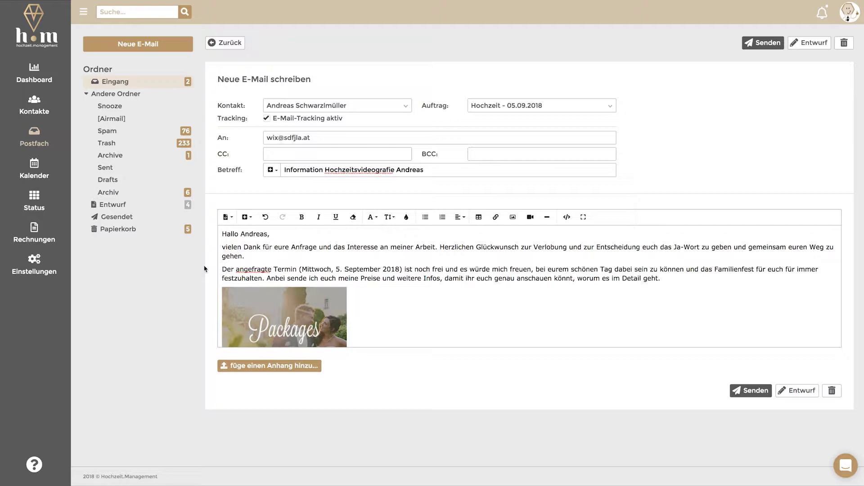
# - Insert the Kontakt Vorname placeholder at the end of the e-mail subject
pyautogui.click(448, 175)
pyautogui.click(272, 171)
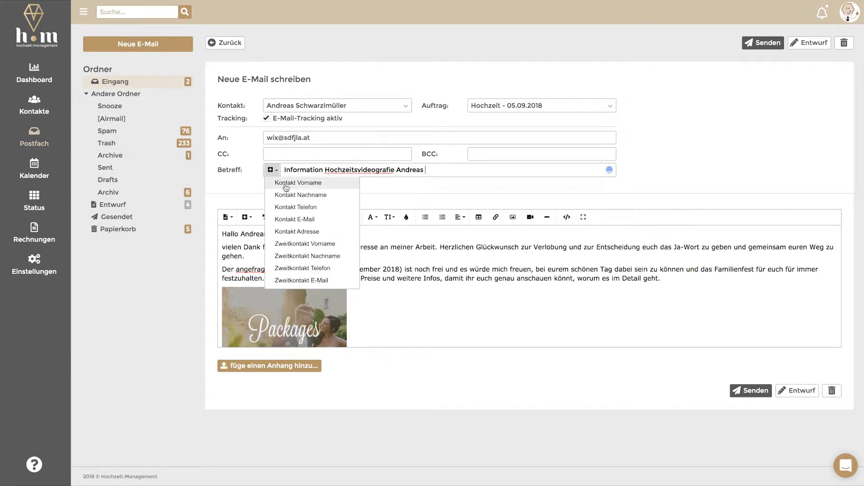
pyautogui.click(284, 182)
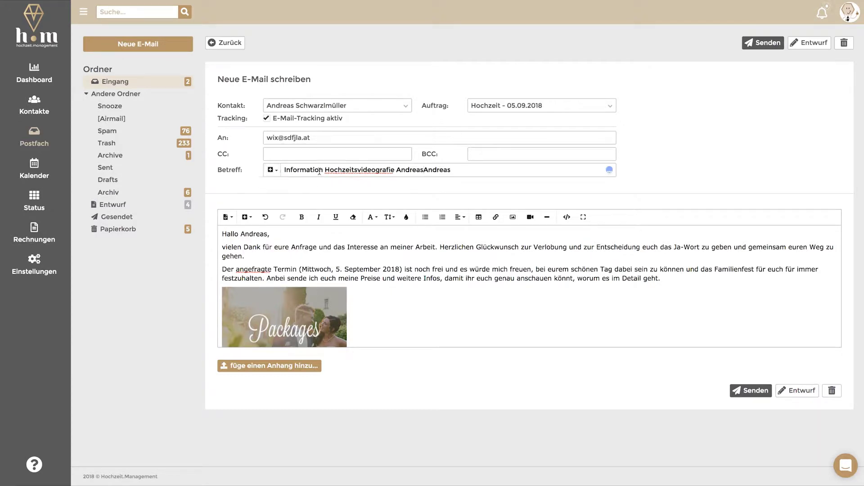
# - Insert the Kontakt Nachname placeholder before "Hochzeitsvideografie" in the e-mail subject
pyautogui.click(324, 172)
pyautogui.click(272, 170)
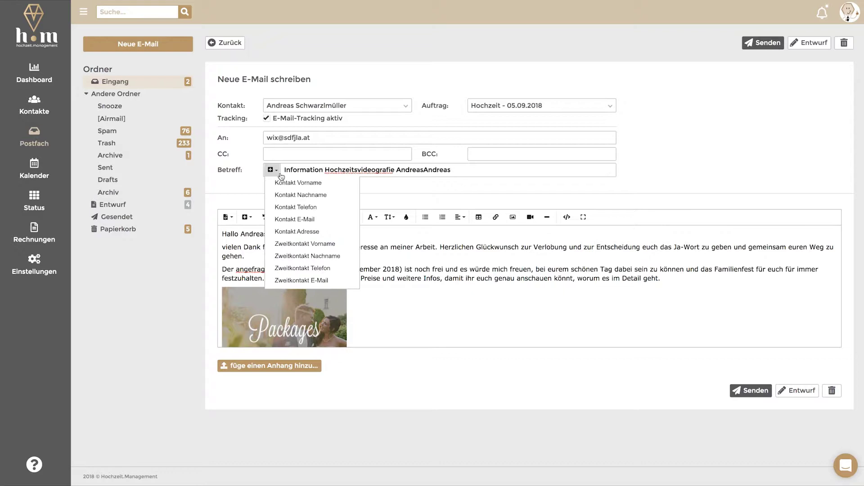
pyautogui.click(317, 196)
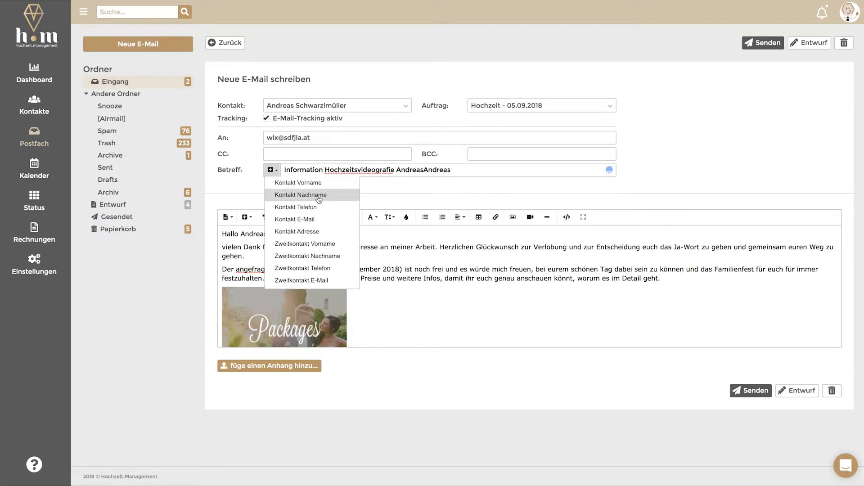
pyautogui.click(324, 172)
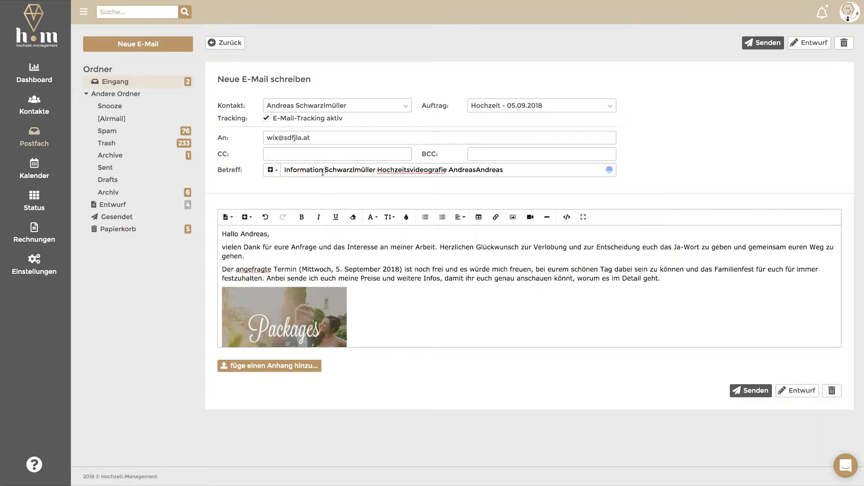
# - Insert the Auftragsdatum placeholder between the contact's last name and "Hochzeitsvideografie" in the subject, and highlight the inserted date
pyautogui.click(377, 171)
pyautogui.click(278, 170)
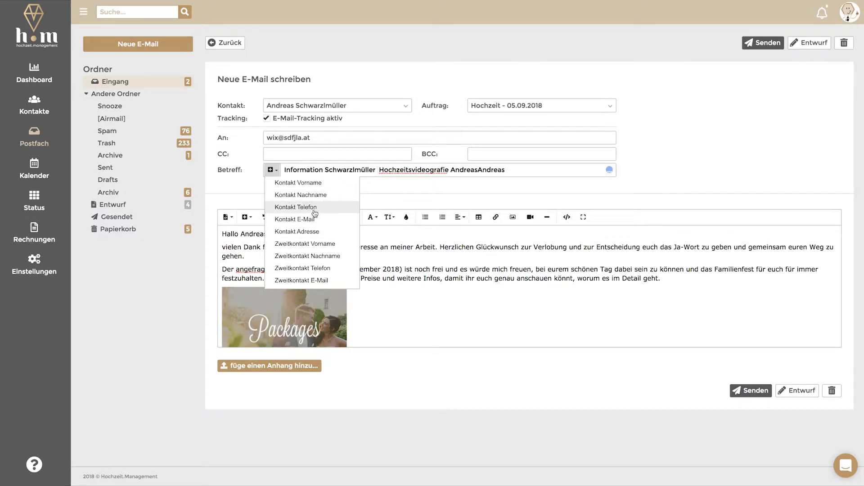
pyautogui.scroll(-5, 322, 237)
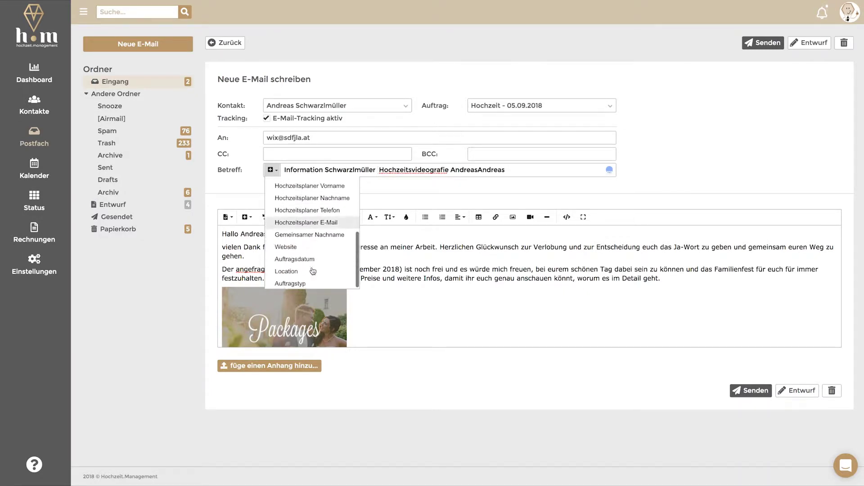
pyautogui.click(295, 259)
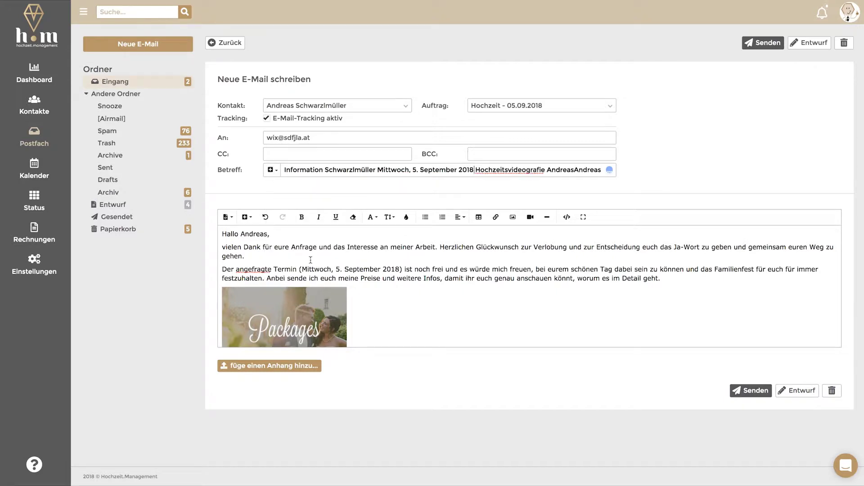
pyautogui.moveTo(475, 169); pyautogui.dragTo(377, 171)
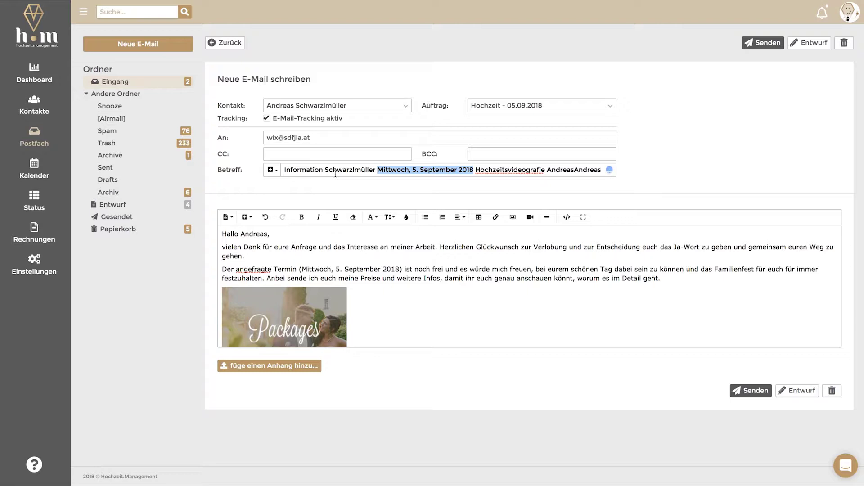
# - Insert the Kontakt Nachname placeholder at the end of the greeting line in the message body
pyautogui.click(274, 254)
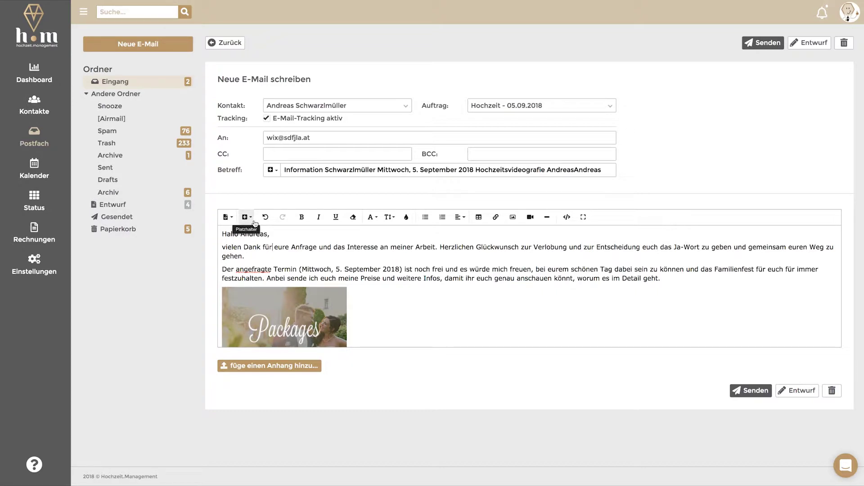
pyautogui.click(276, 237)
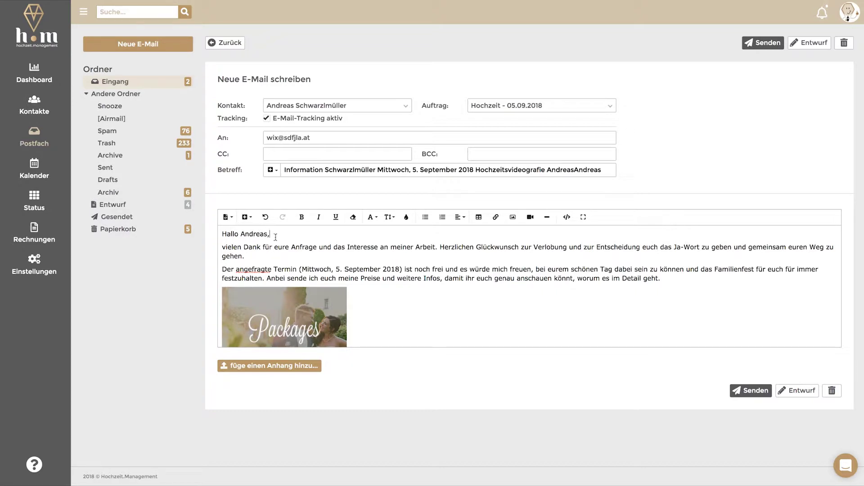
pyautogui.click(246, 217)
pyautogui.click(268, 244)
pyautogui.click(227, 217)
pyautogui.scroll(-2, 255, 314)
pyautogui.scroll(3, 253, 306)
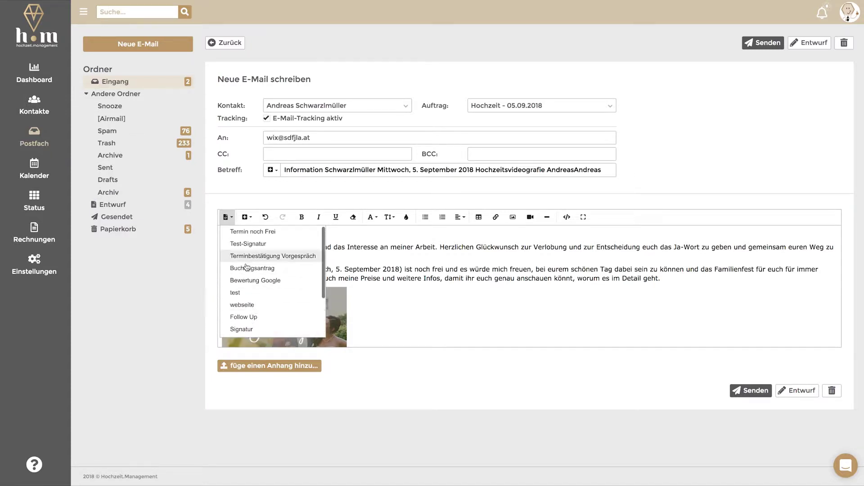
pyautogui.click(369, 252)
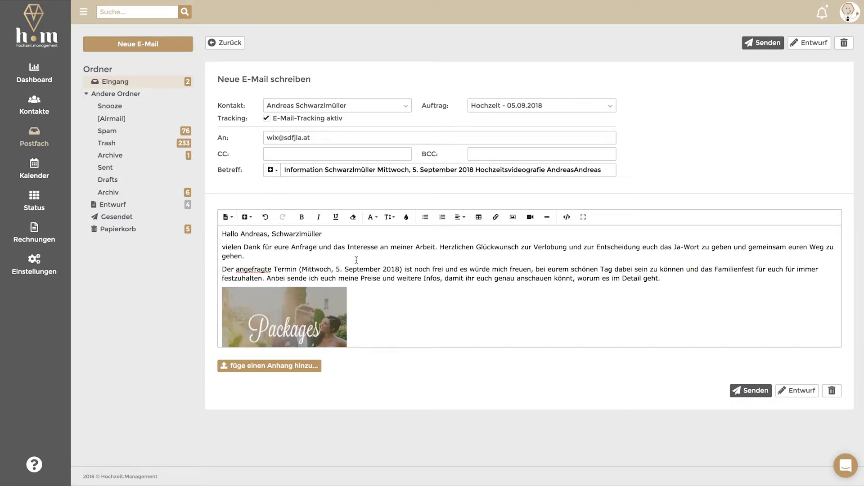
# - Replace the whole message body with the lines "adlkflakdsjf lkj" and "asdfjlasdkjf laksdf", separated by two blank lines
pyautogui.scroll(-10, 356, 260)
pyautogui.hotkey('ctrl', 'a')
pyautogui.press('BackSpace')
pyautogui.write('adlkflakdsjf lkj')
pyautogui.press('Return')
pyautogui.press('Return')
pyautogui.press('Return')
pyautogui.write('asdfjlasdkjf laksdf')
# - Insert the saved text template containing the contact's first and last name on the blank line below "adlkflakdsjf lkj"
pyautogui.click(234, 257)
pyautogui.click(230, 250)
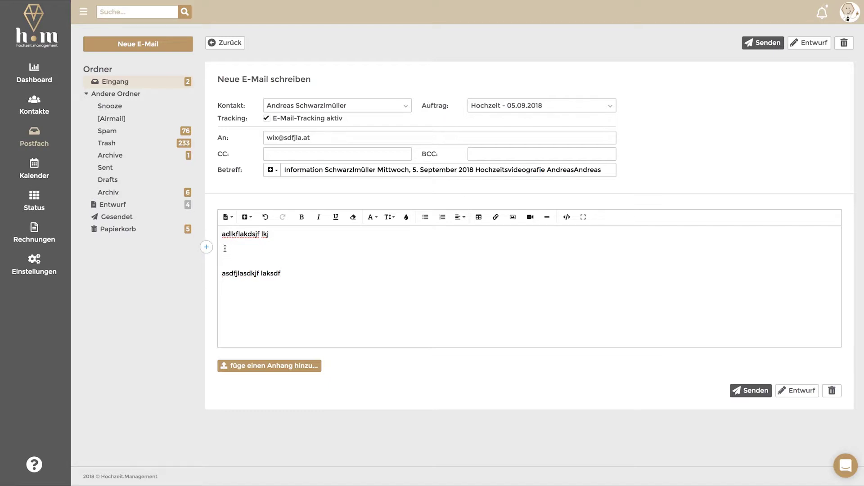
pyautogui.click(227, 217)
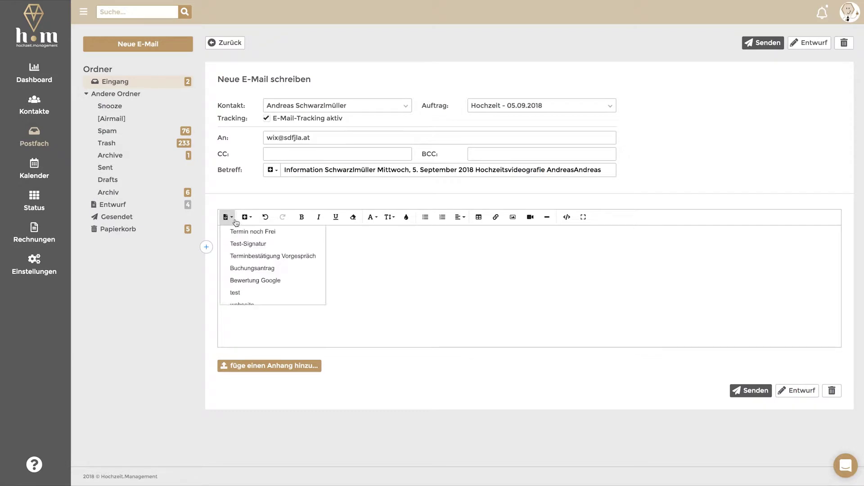
pyautogui.click(250, 298)
pyautogui.click(222, 248)
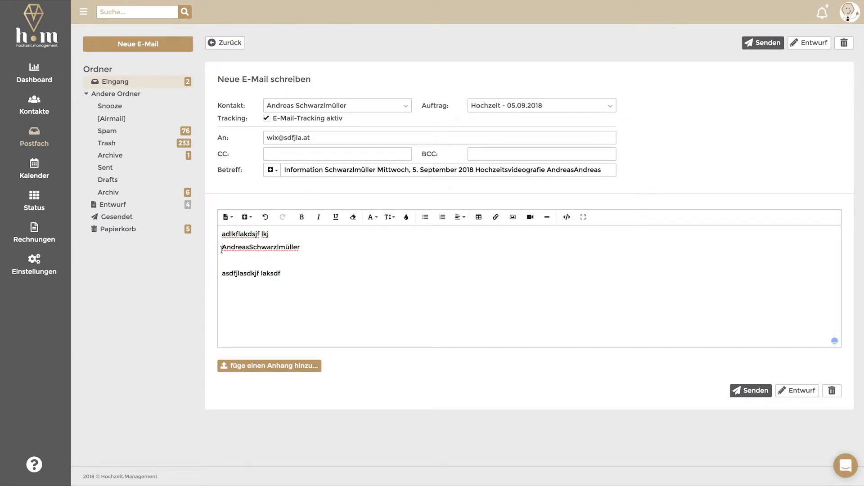
pyautogui.keyDown('shift'); pyautogui.click(373, 244); pyautogui.keyUp('shift')
pyautogui.click(338, 253)
# - Insert the saved template "Signatur" on the blank line below the contact's name
pyautogui.click(229, 217)
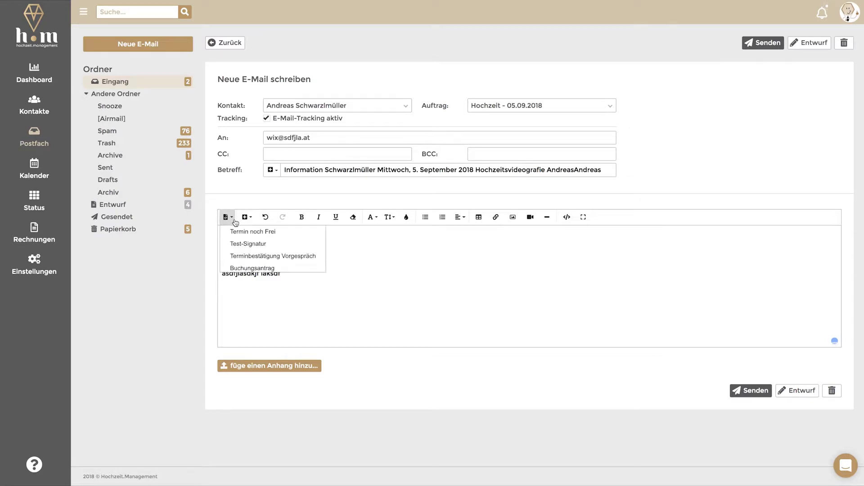
pyautogui.click(248, 281)
pyautogui.click(225, 259)
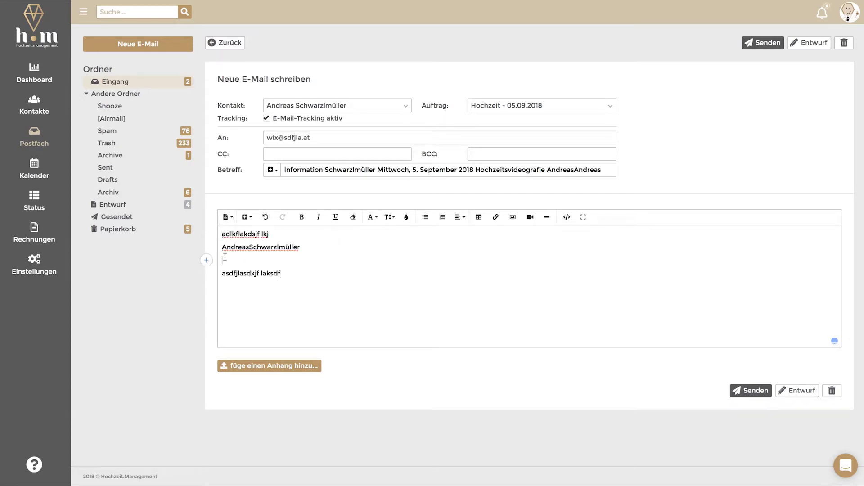
pyautogui.click(227, 217)
pyautogui.click(241, 330)
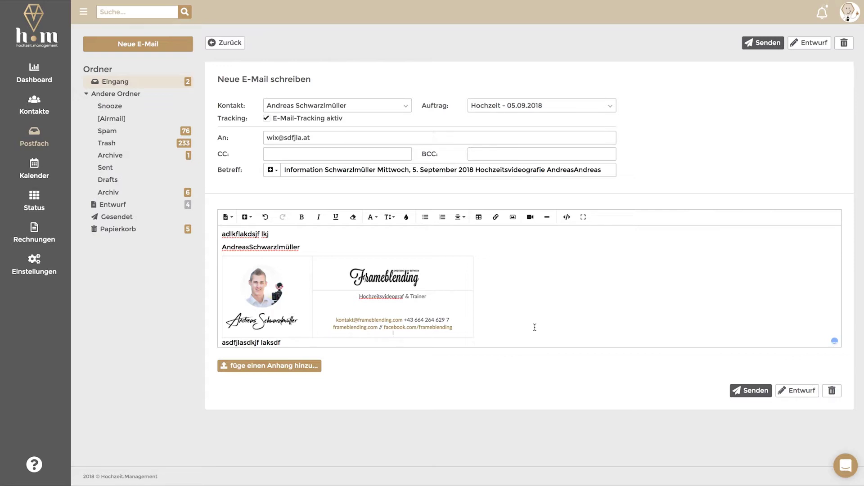
# - Add two blank lines between the contact's name and the signature
pyautogui.click(311, 247)
pyautogui.press('Return')
pyautogui.press('Return')
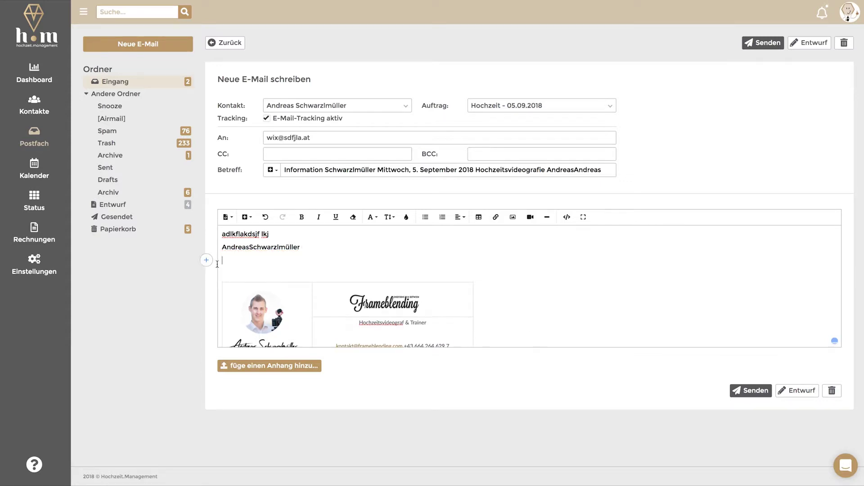
# - Insert a two-by-two table on the blank line below the contact's name and delete it again
pyautogui.click(206, 261)
pyautogui.click(262, 261)
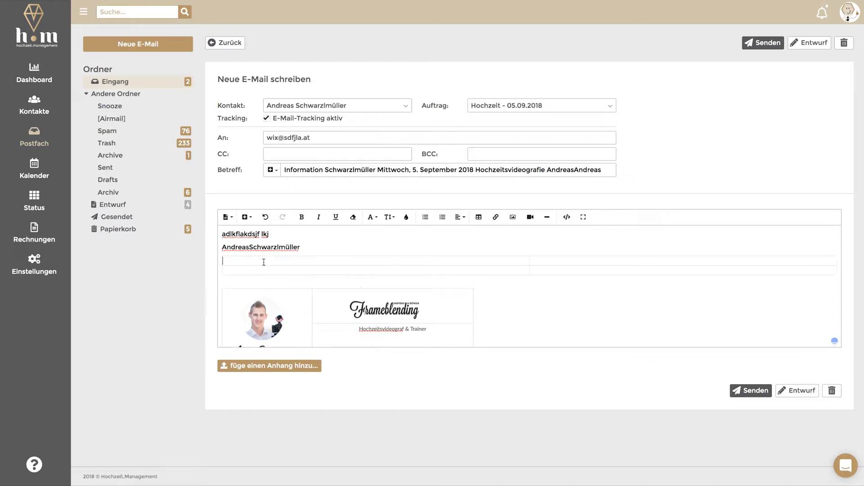
pyautogui.click(273, 264)
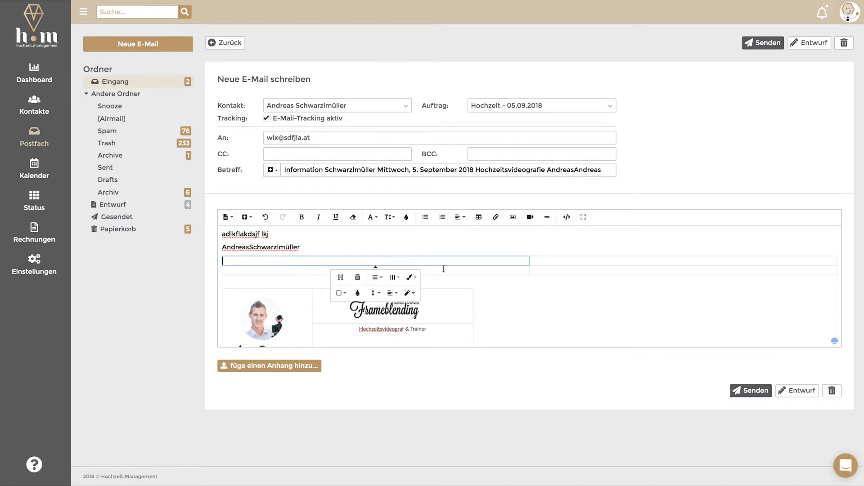
pyautogui.click(363, 280)
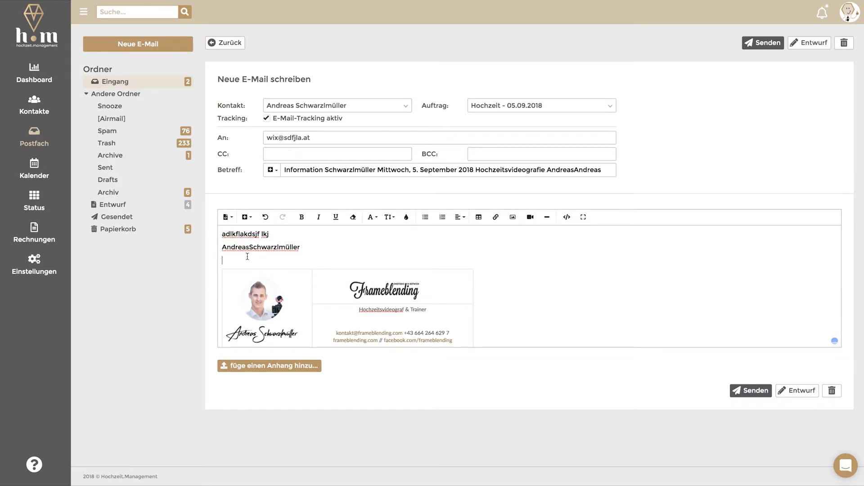
# - Undo the deletion and the insertion of the table above the signature
pyautogui.click(269, 220)
pyautogui.click(265, 218)
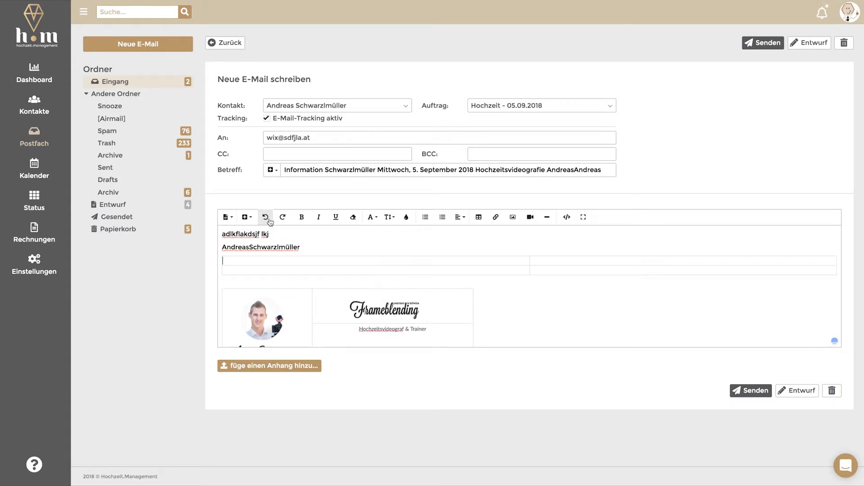
pyautogui.click(266, 217)
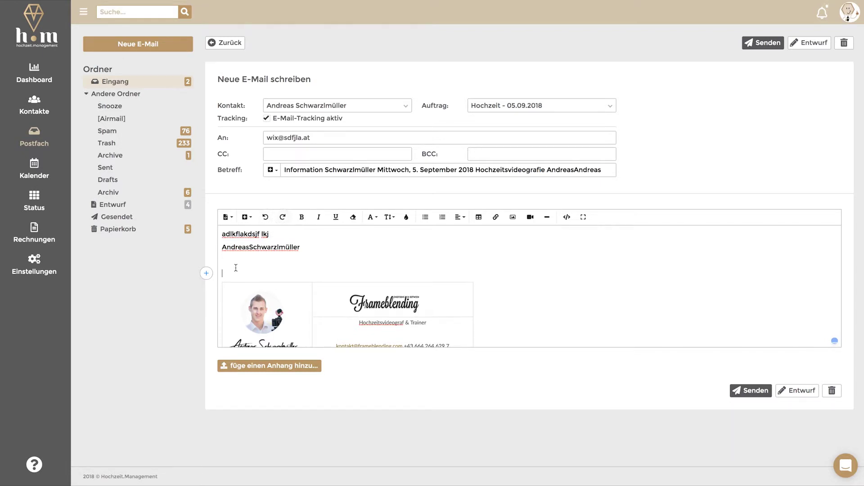
# - Examine the upload and link options for inserting an image, and the orders available for the contact
pyautogui.click(514, 218)
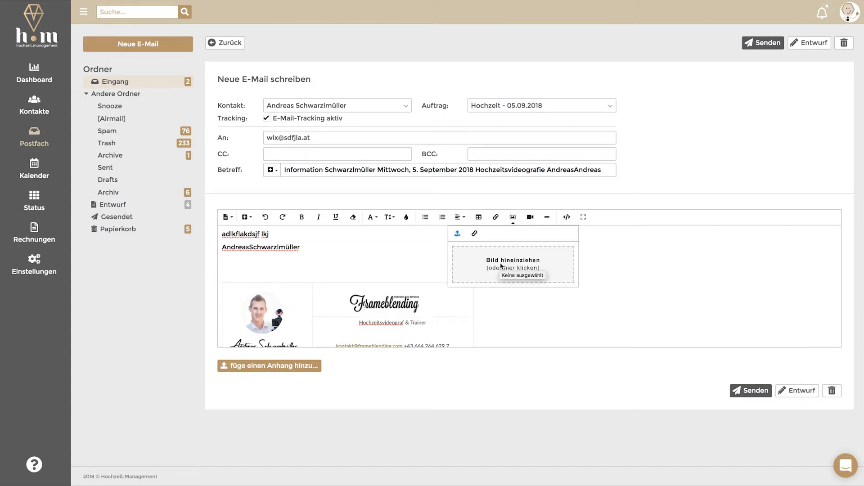
pyautogui.click(475, 234)
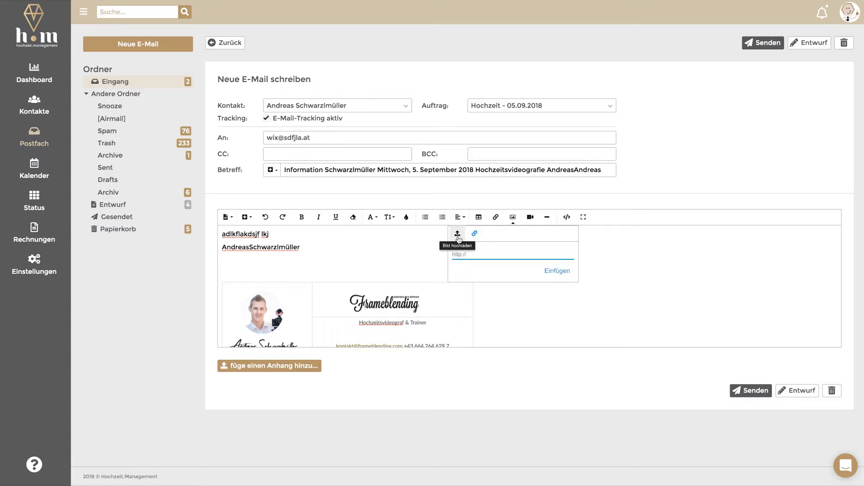
pyautogui.click(458, 235)
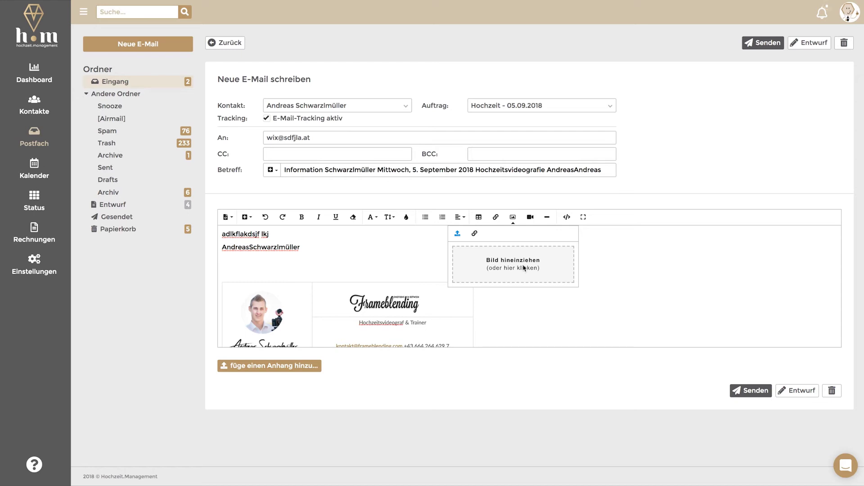
pyautogui.click(401, 270)
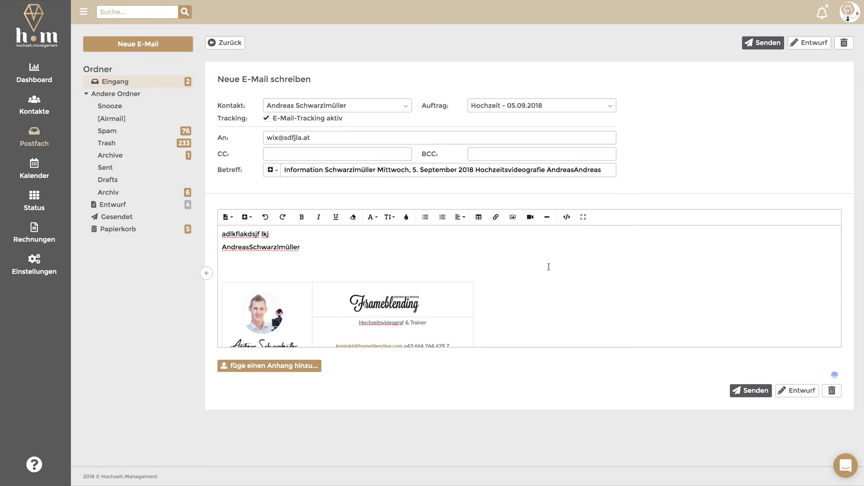
pyautogui.scroll(-2, 549, 267)
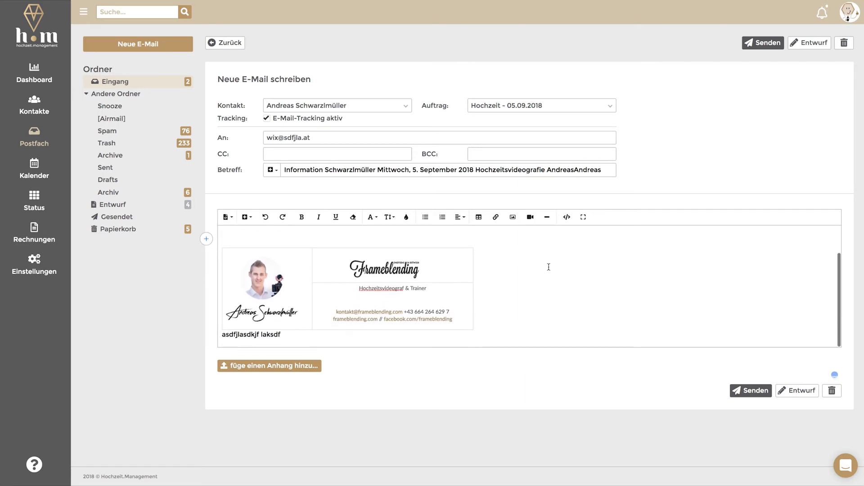
pyautogui.scroll(2, 549, 267)
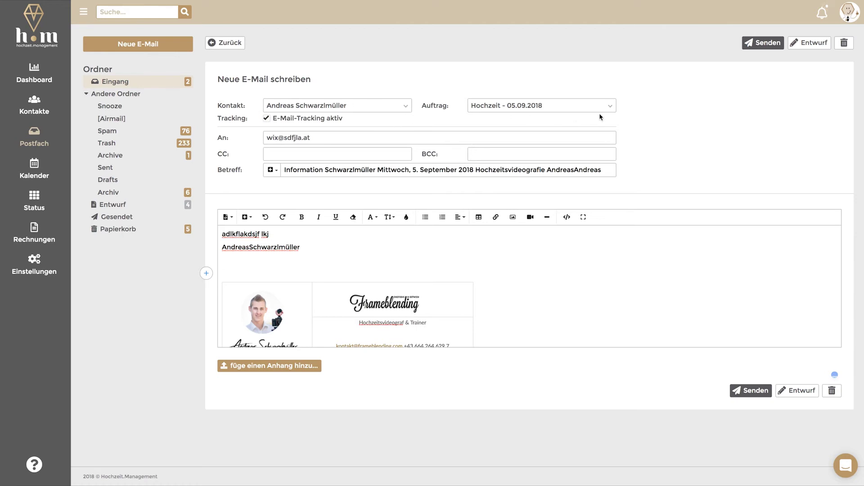
pyautogui.click(615, 112)
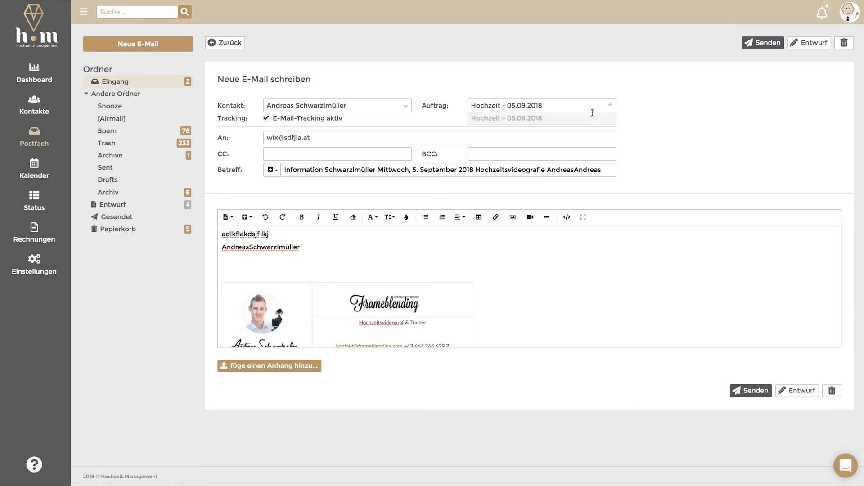
pyautogui.click(681, 122)
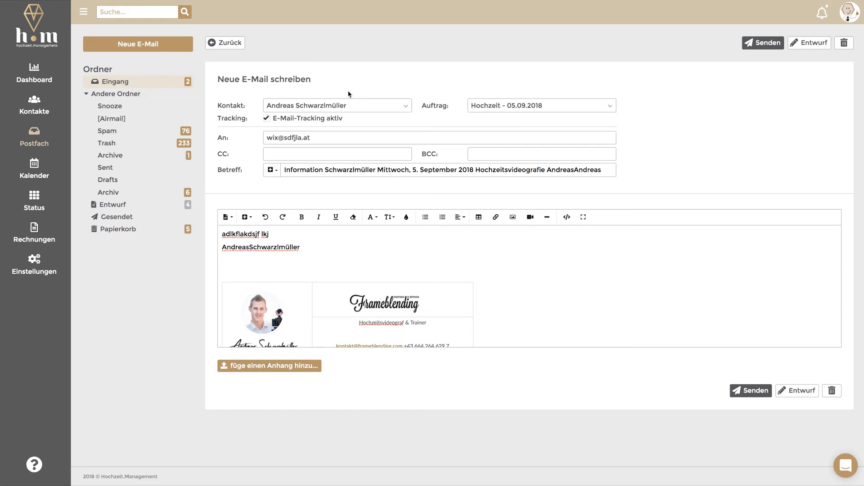
# - Turn off e-mail tracking for the message
pyautogui.click(281, 123)
pyautogui.click(324, 251)
pyautogui.click(371, 217)
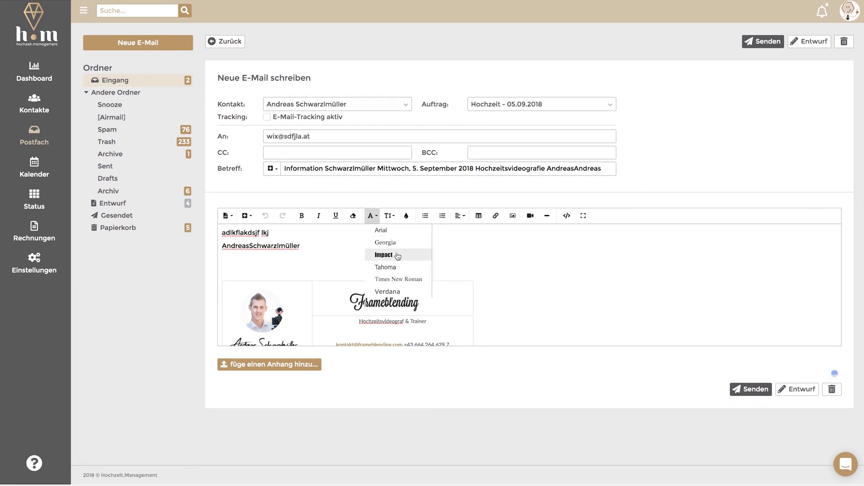
pyautogui.click(460, 248)
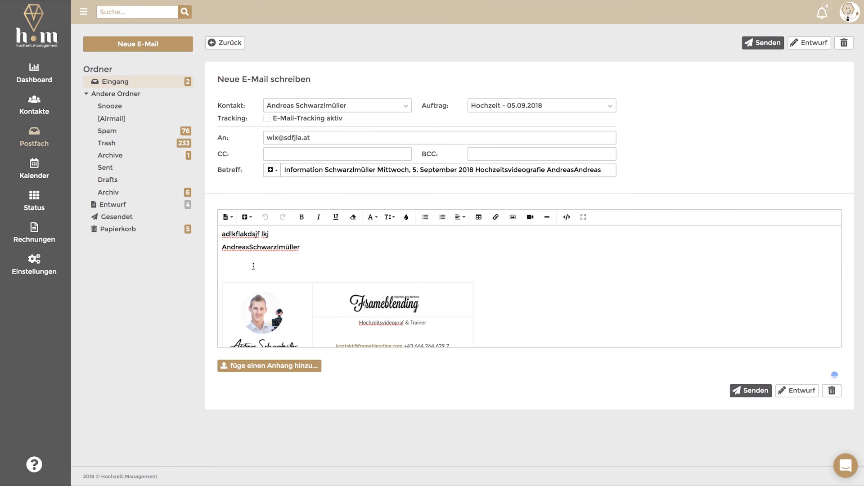